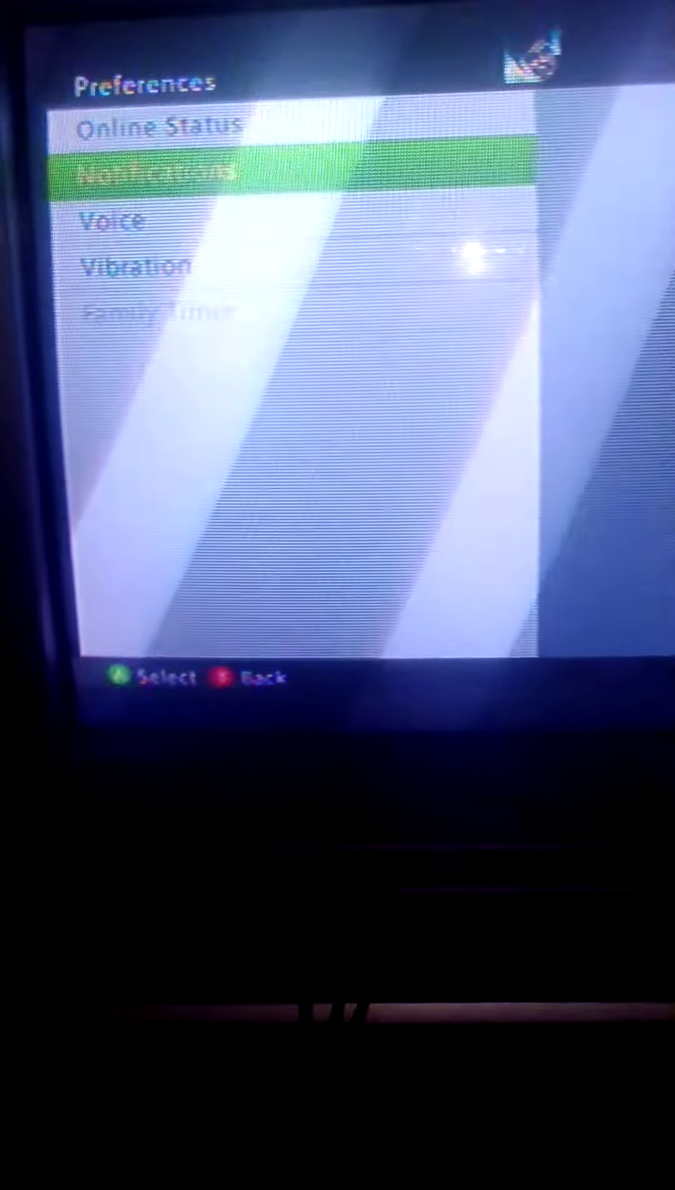
key("Down")
Open the Voice preferences screen, where voice output is currently set to headset
key("Return")
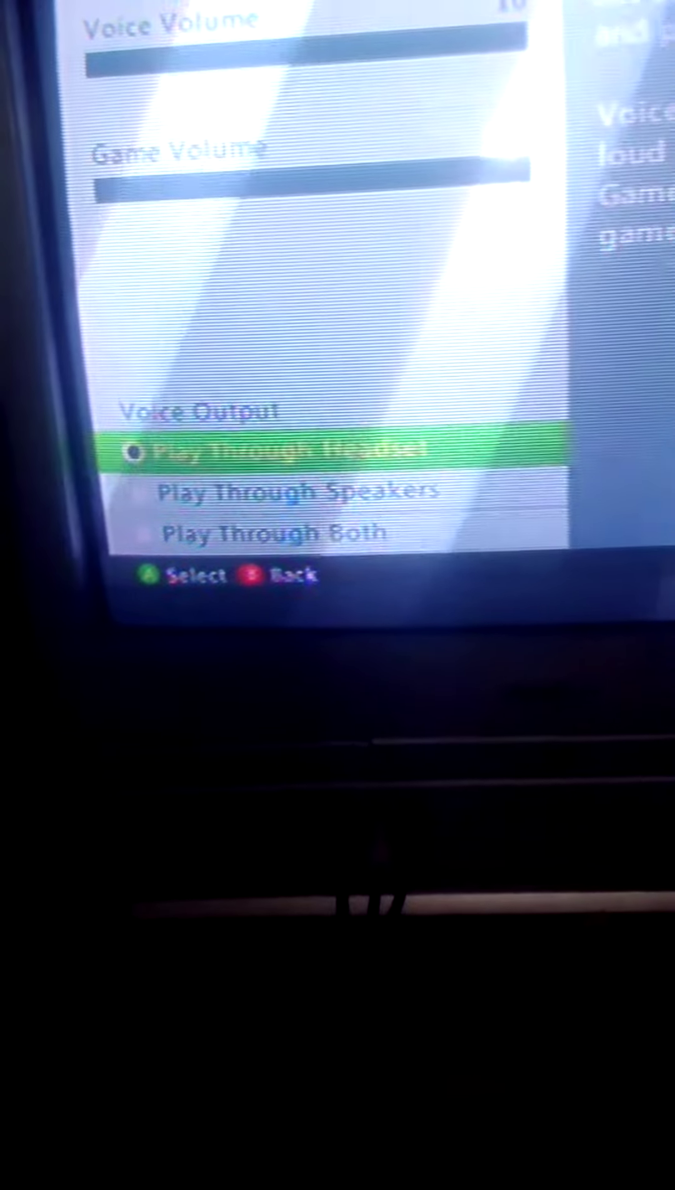
key("Return")
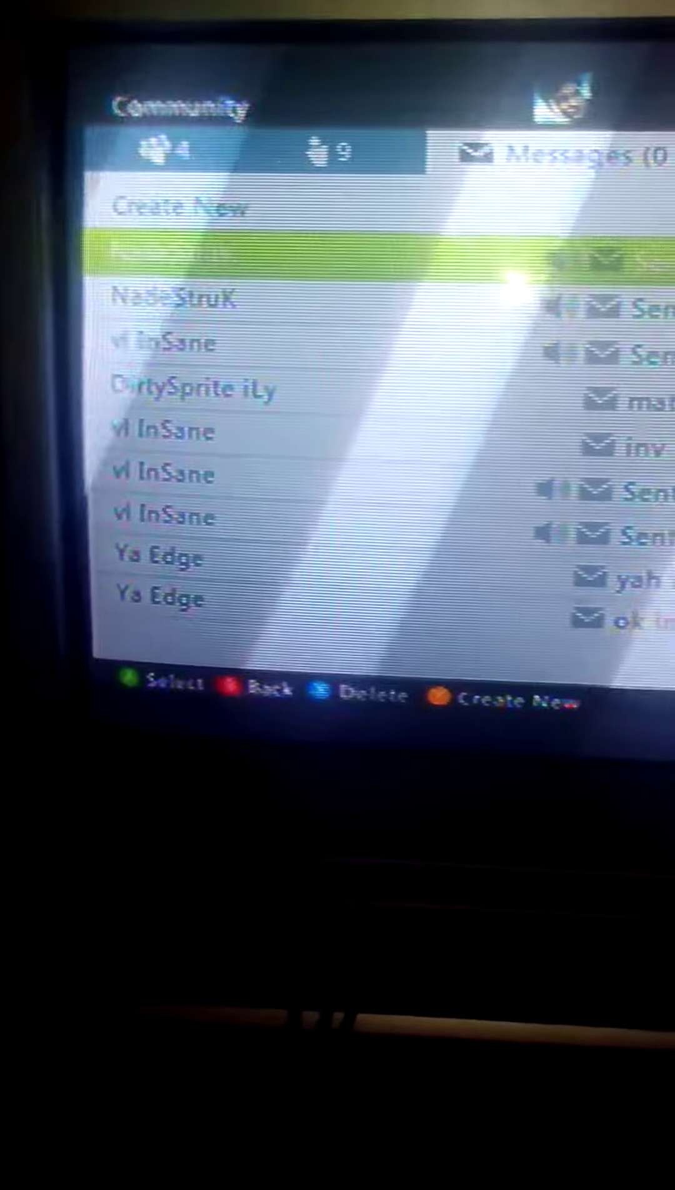
key("Return")
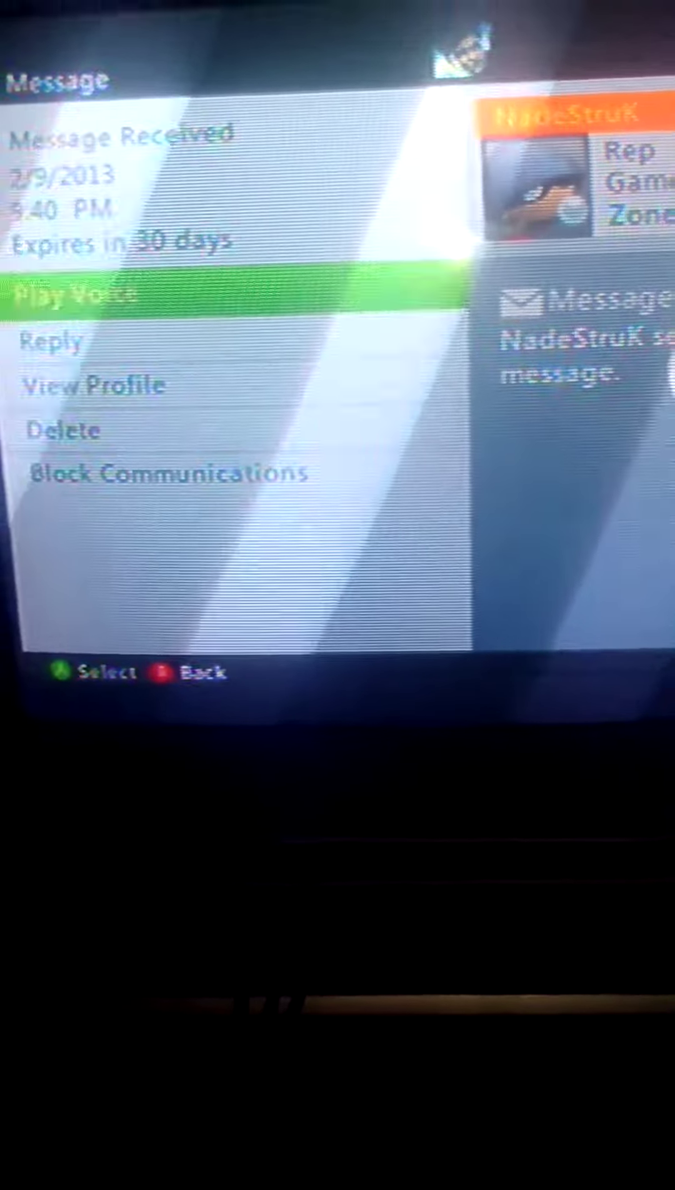